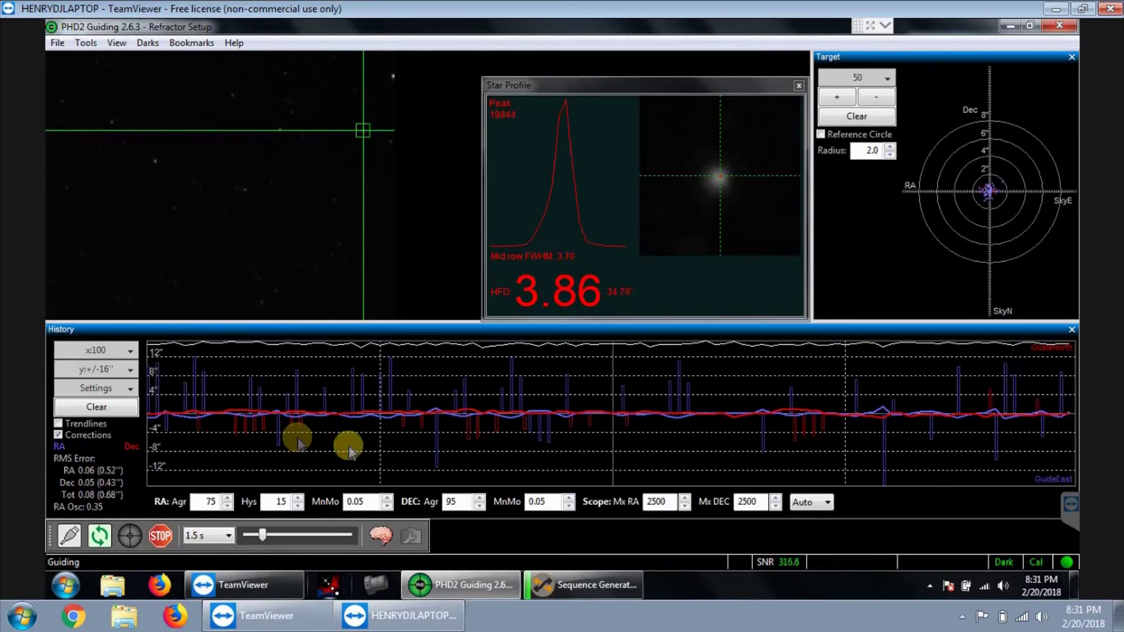
Step: Show the ic342 frame with Auto Stretch - High, then reopen the 2018 Targets sequence
left_click(581, 575)
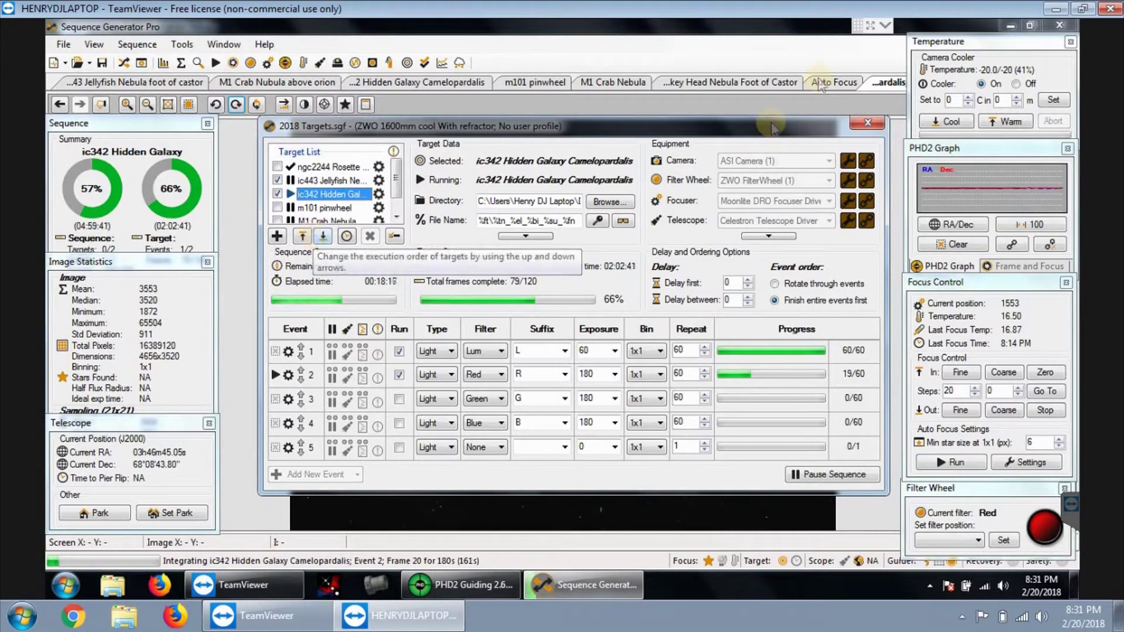
left_click(860, 125)
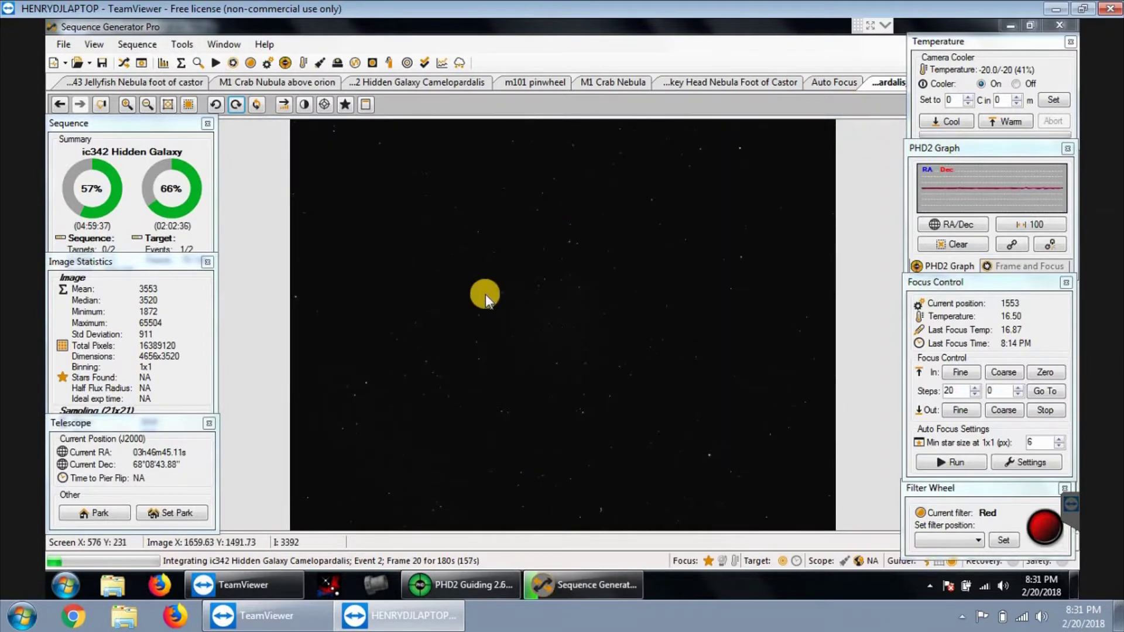
right_click(486, 294)
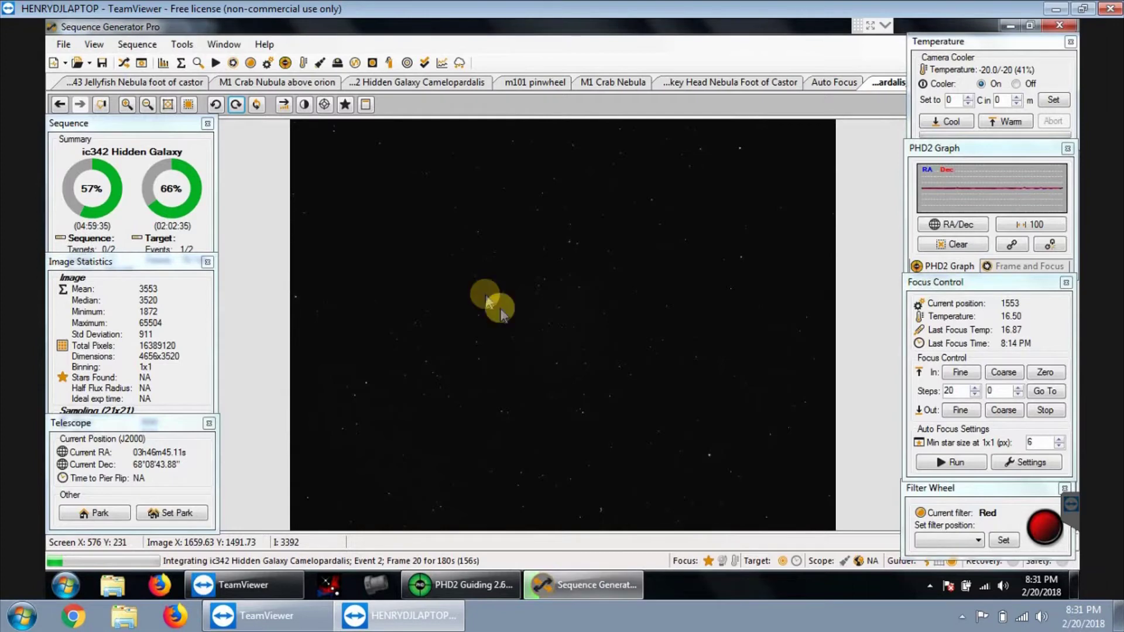
left_click(546, 378)
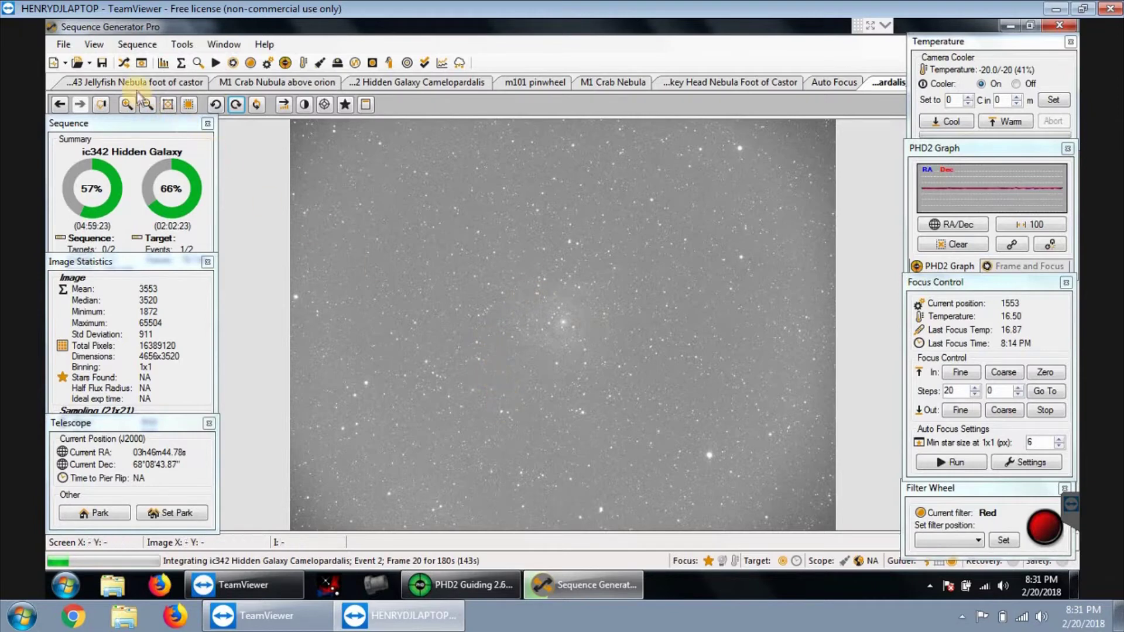
left_click(124, 62)
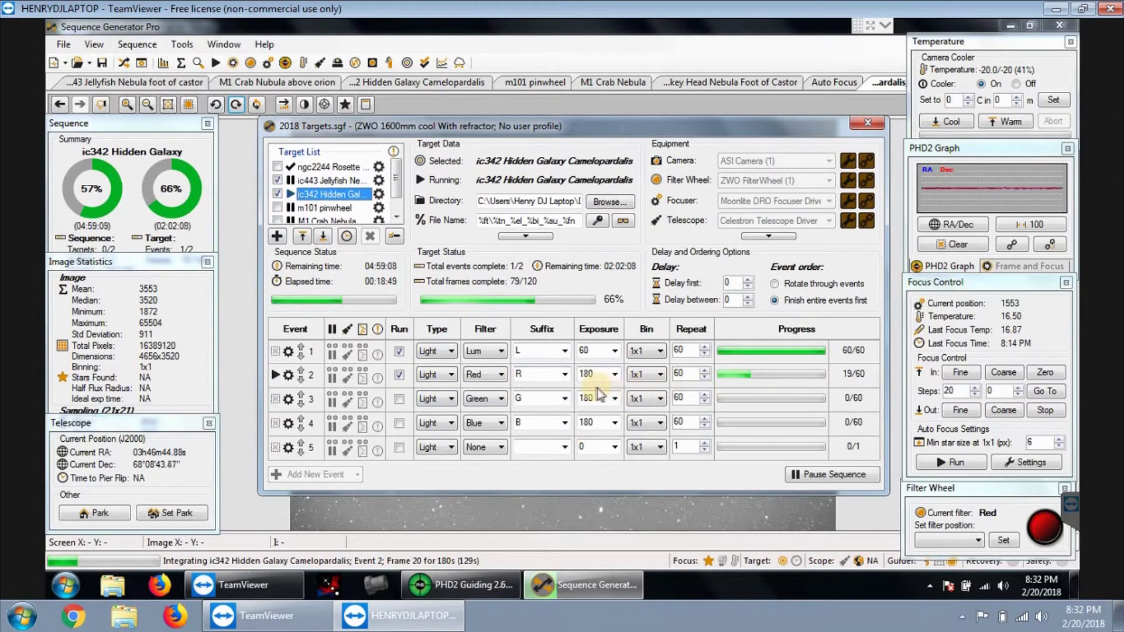
left_click(328, 183)
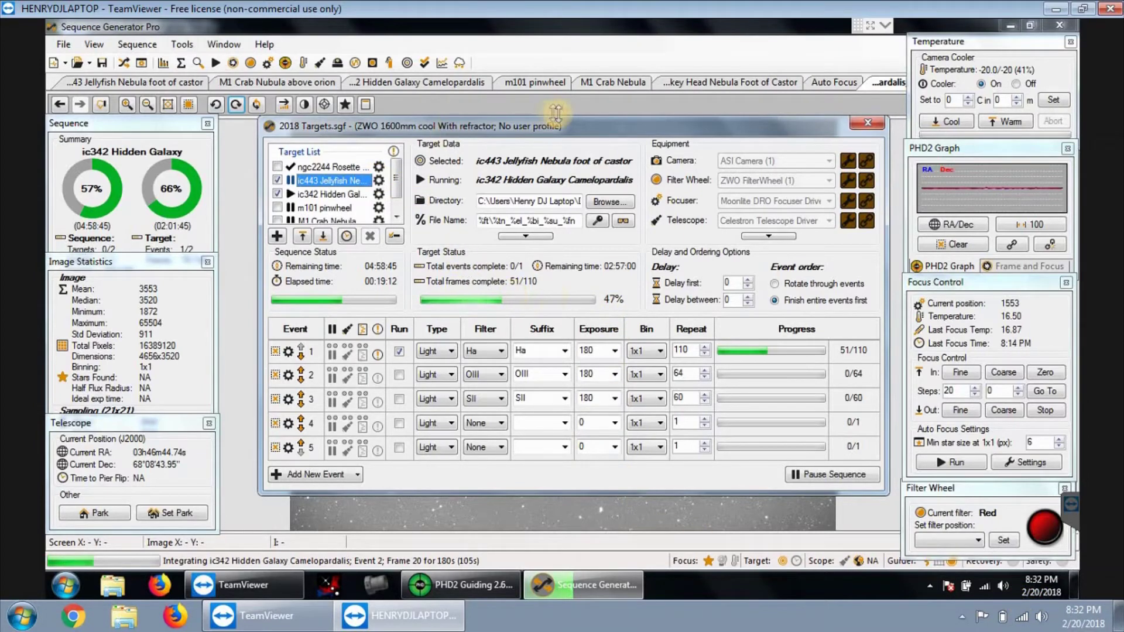
left_click(863, 121)
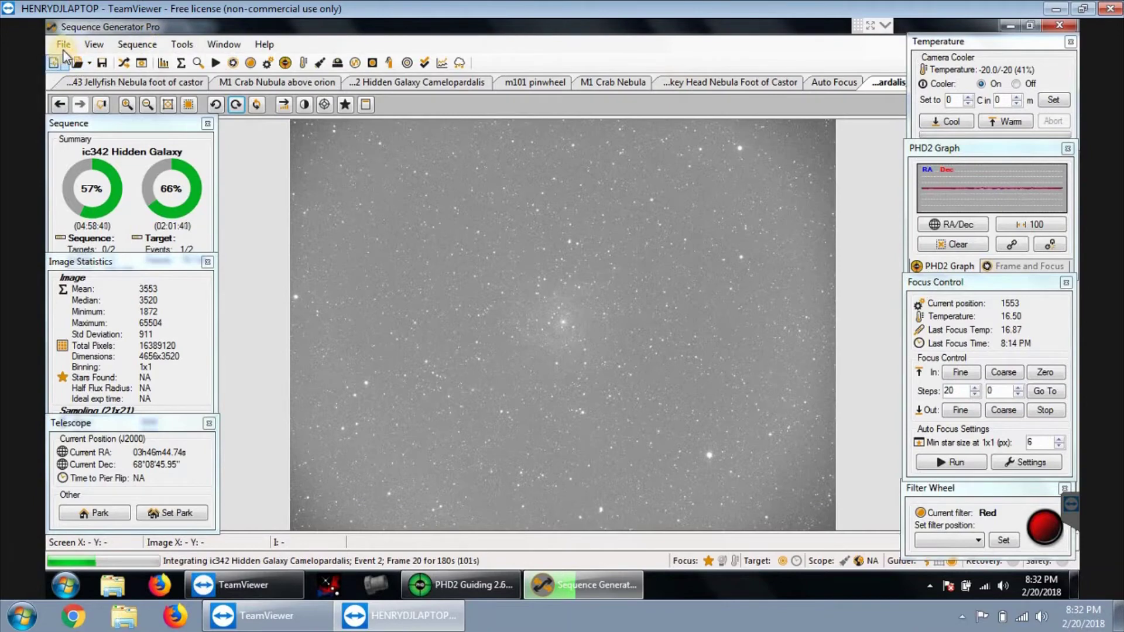
left_click(64, 45)
Step: Open the ic443 Jellyfish Nebula Ha frame 35, captured at 1:53 AM on 2/9/2018
left_click(64, 45)
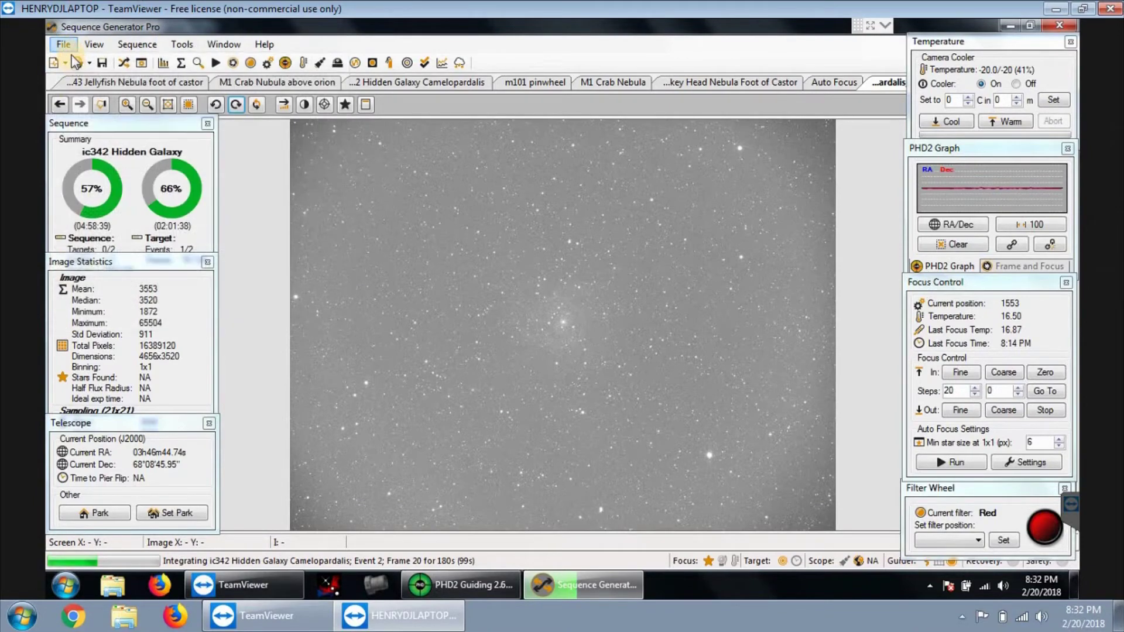
left_click(66, 42)
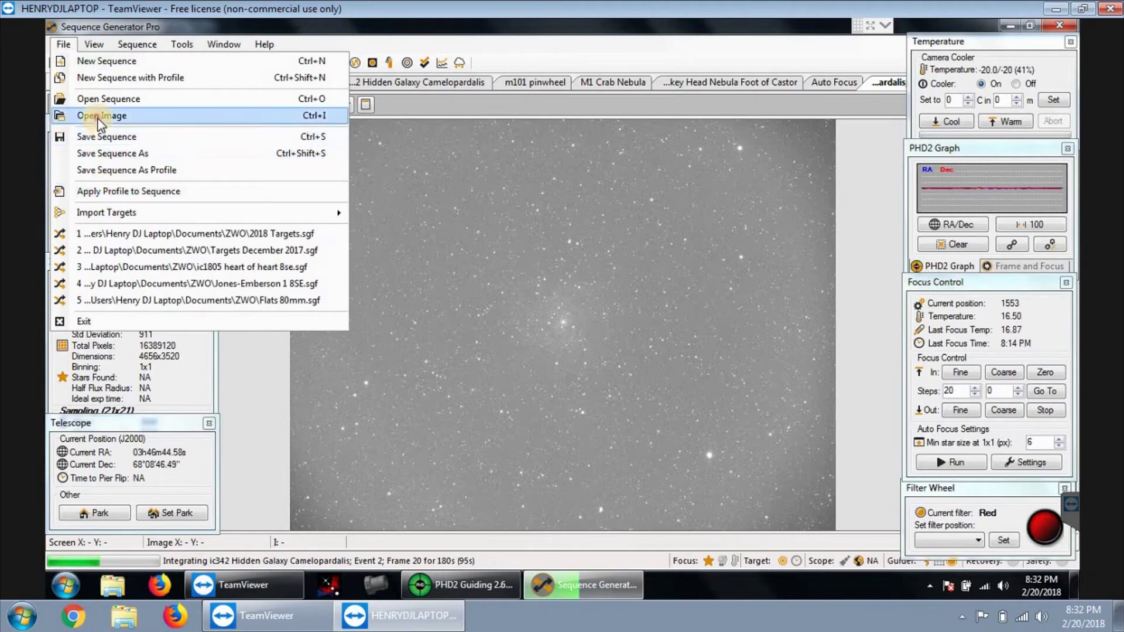
left_click(94, 115)
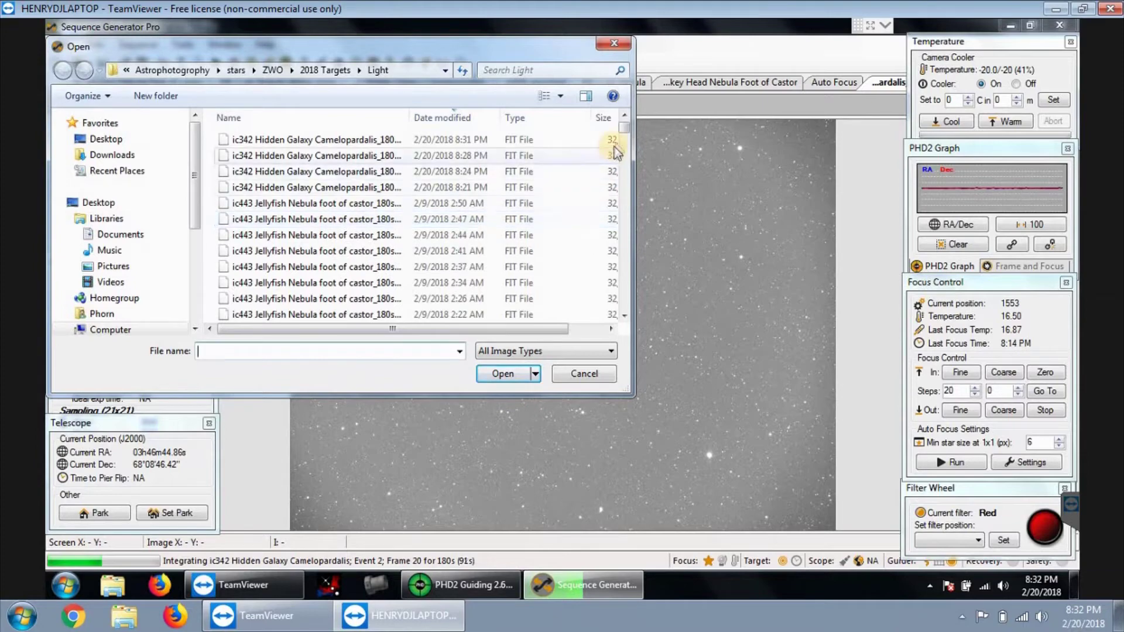
mouse_move(623, 130)
left_mouse_down()
mouse_move(624, 150)
mouse_move(620, 129)
left_mouse_up()
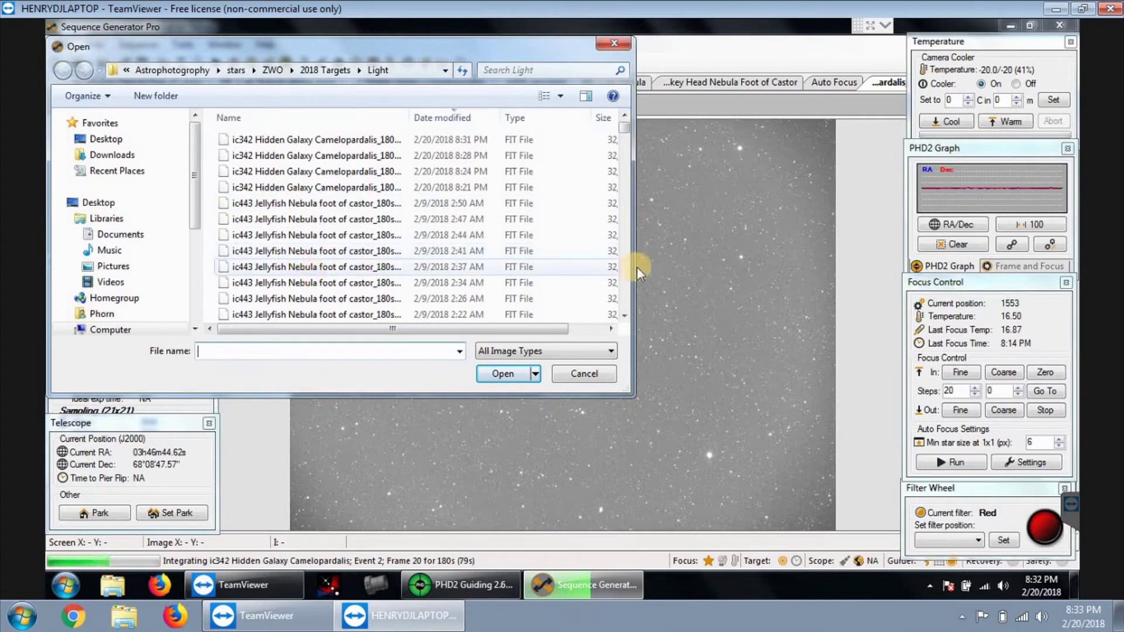
left_click(627, 280)
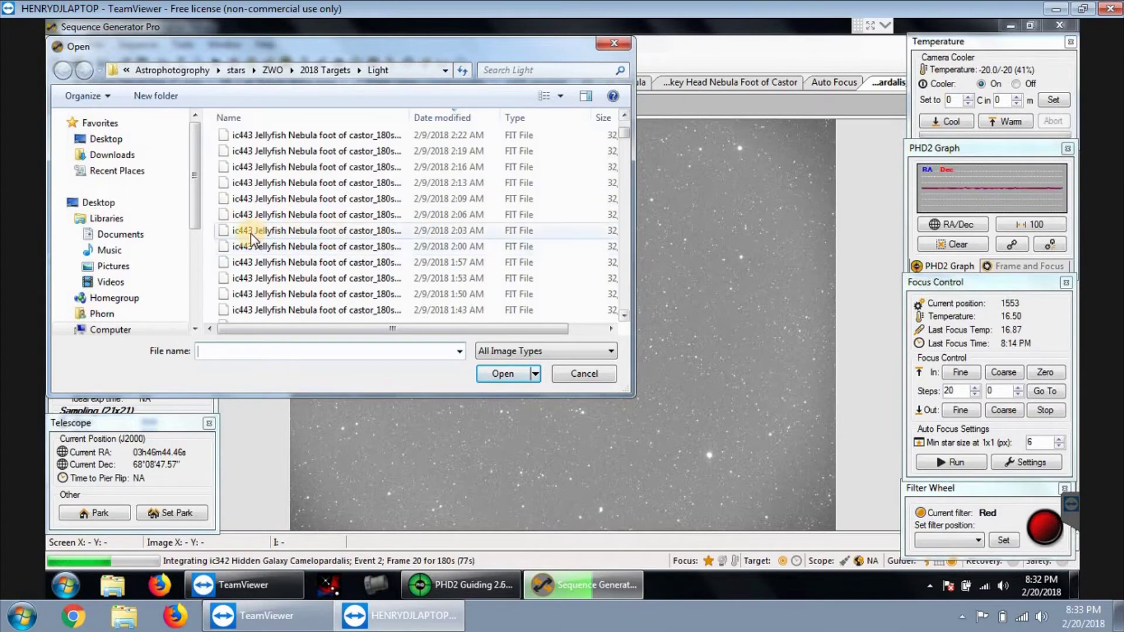
left_click(271, 273)
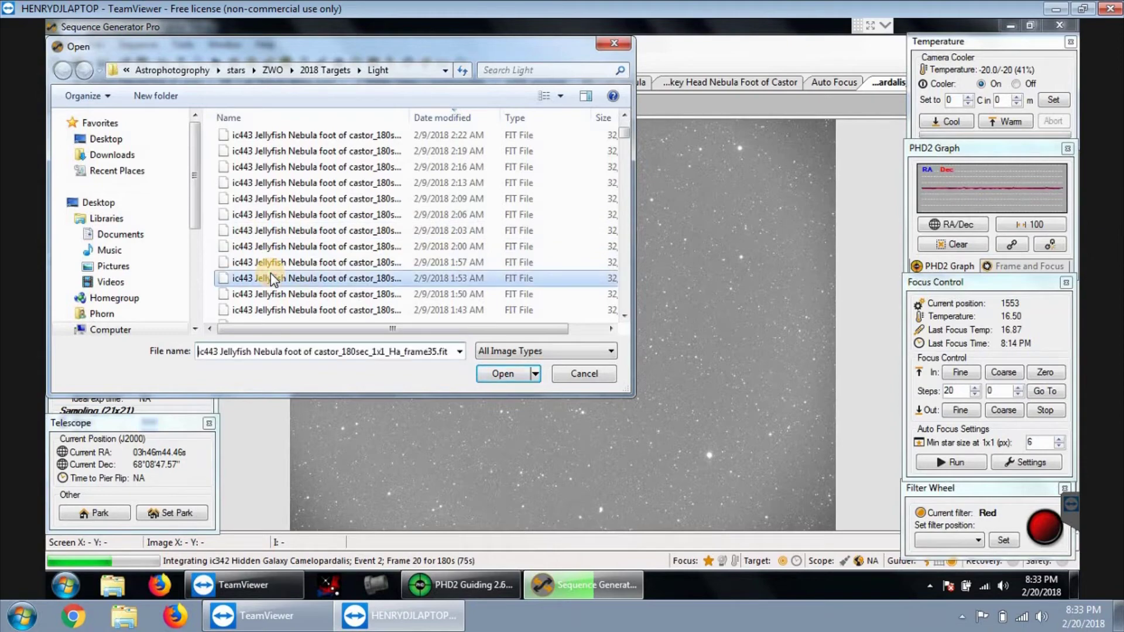
left_click(495, 375)
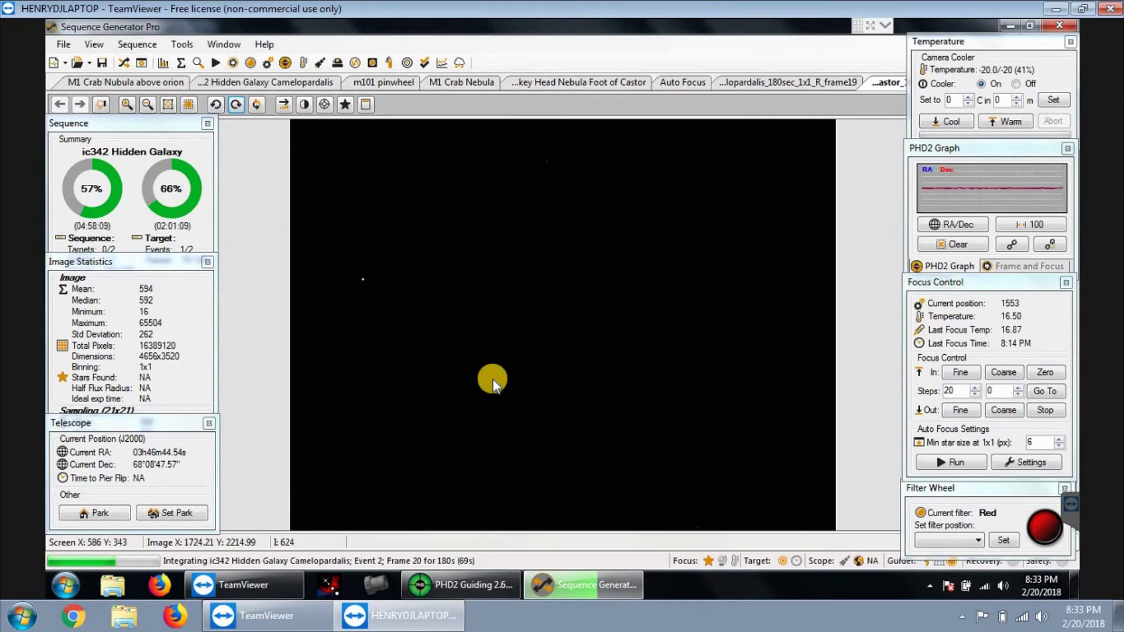
right_click(493, 378)
Step: High-stretch and zoom the Jellyfish frame, fit it to screen, then start opening another saved image
left_click(542, 378)
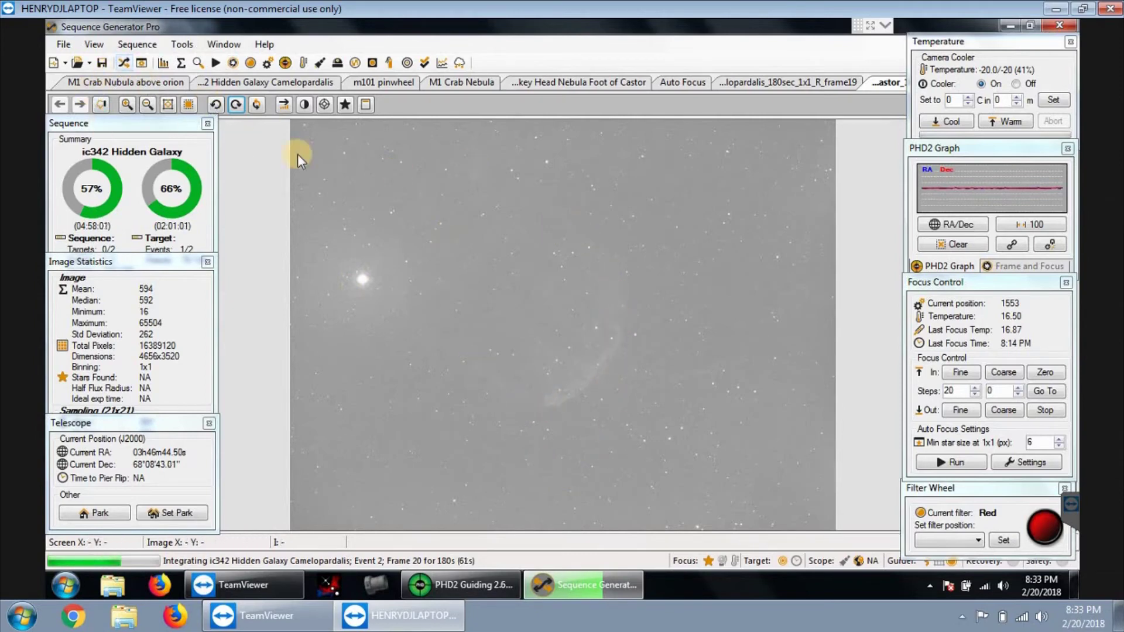
left_click(127, 106)
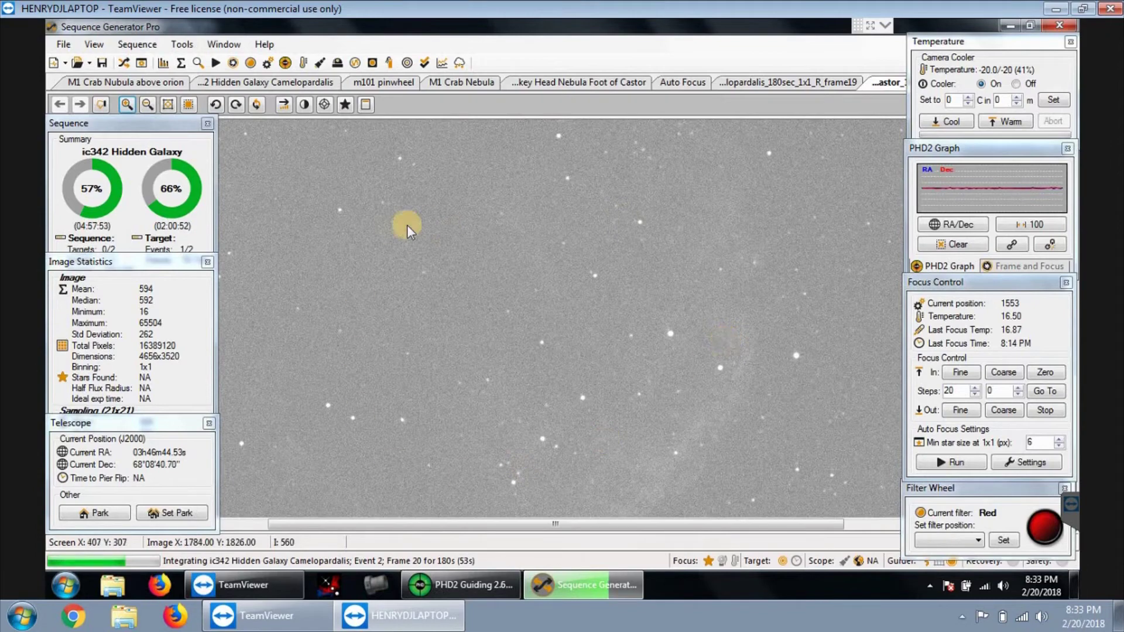
right_click(378, 230)
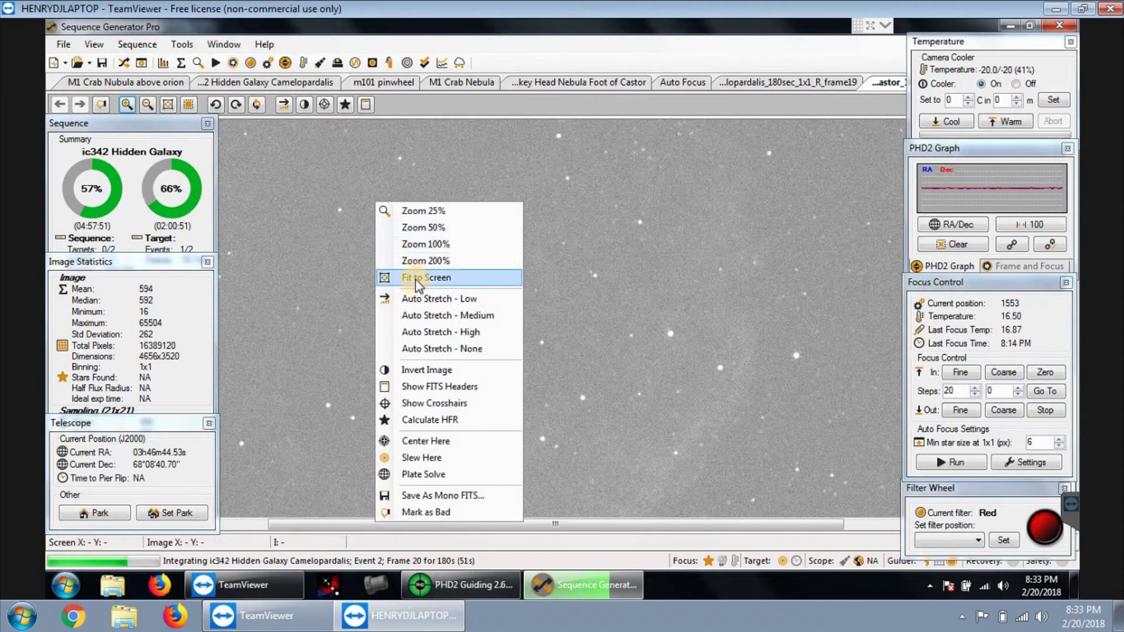
left_click(417, 281)
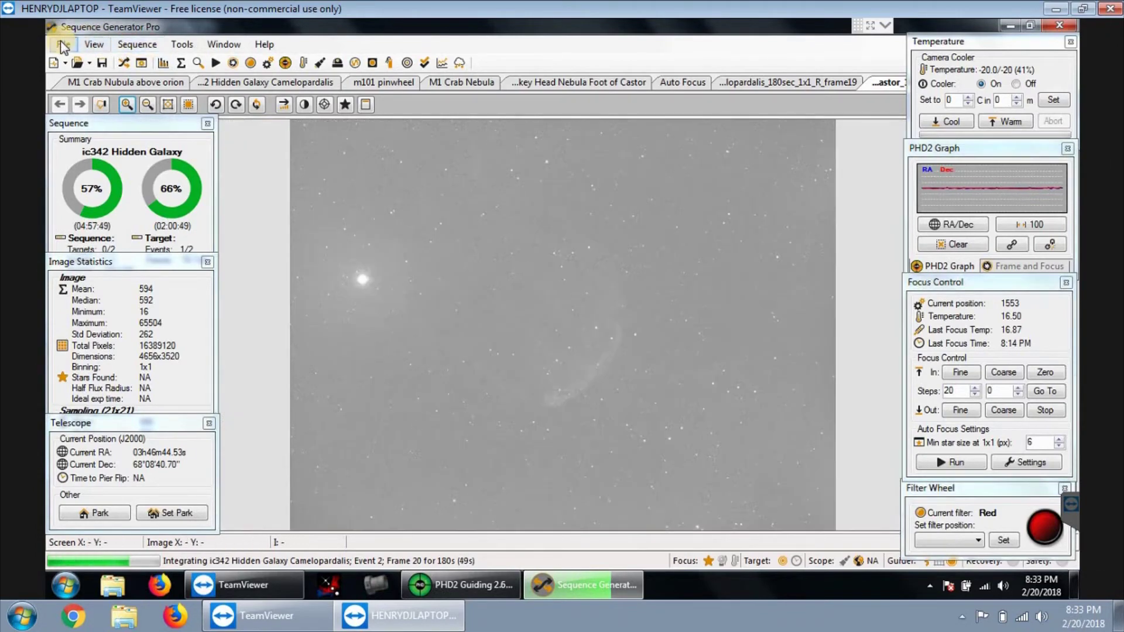
left_click(63, 45)
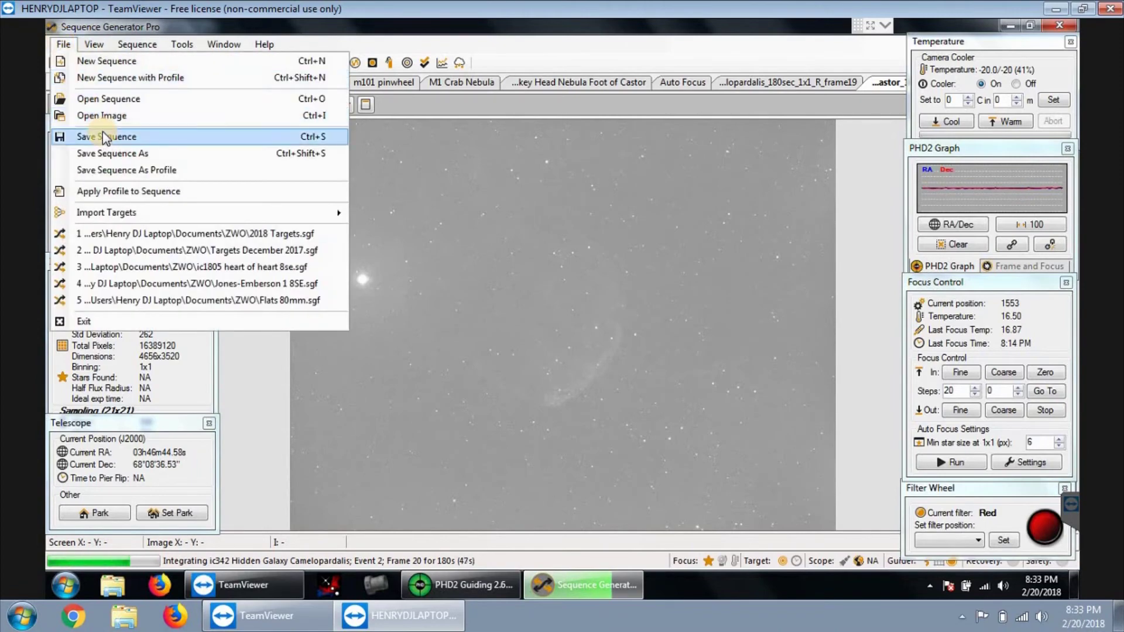
left_click(101, 116)
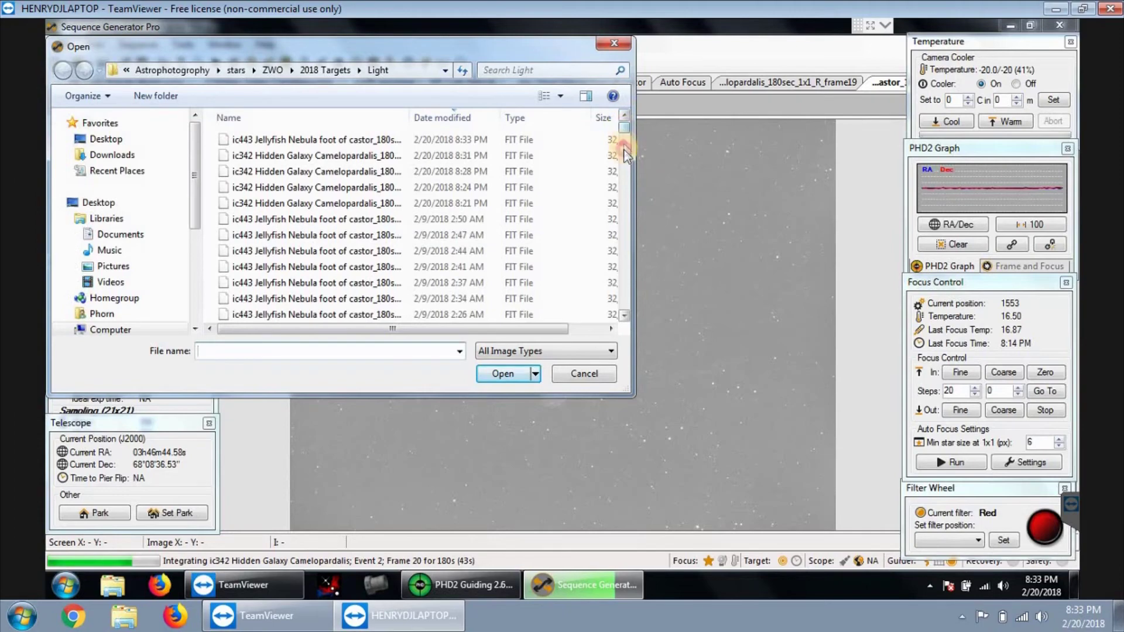
Step: Open ic443 Jellyfish Nebula foot of castor_180sec_1x1_Ha_frame8.fit from the Light folder
left_click_drag(623, 129, 566, 160)
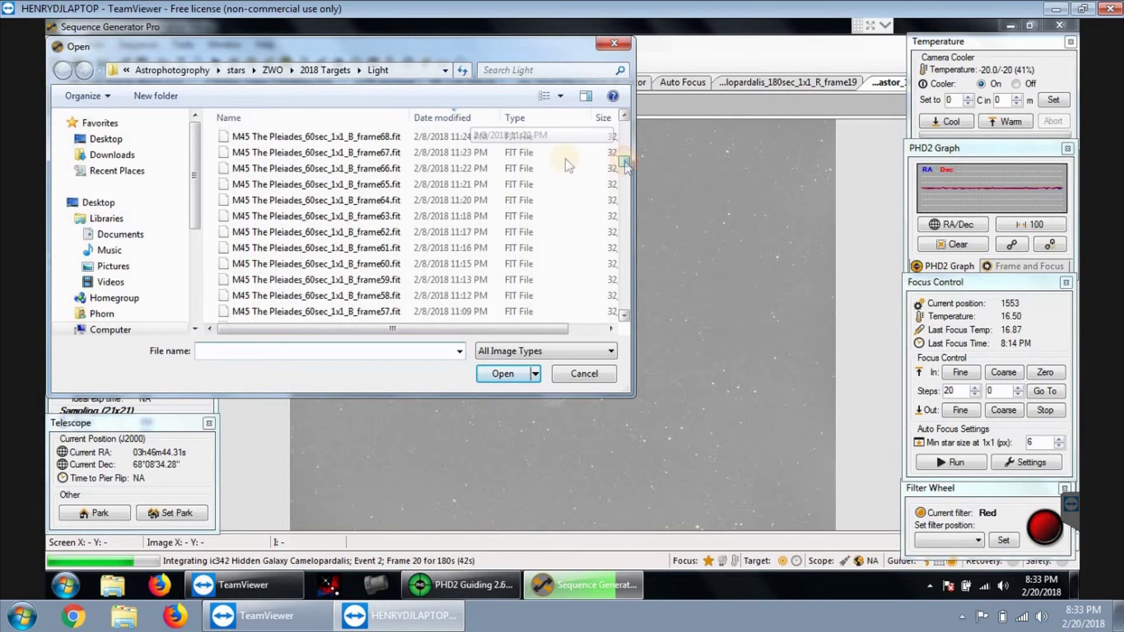
left_click(366, 233)
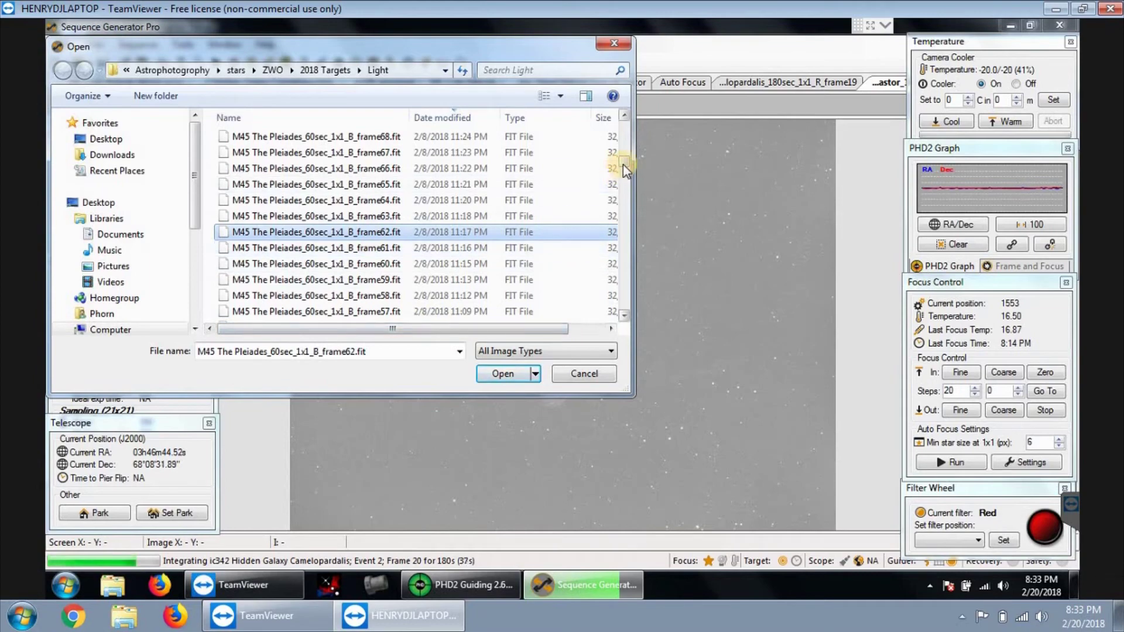
left_click_drag(623, 164, 621, 151)
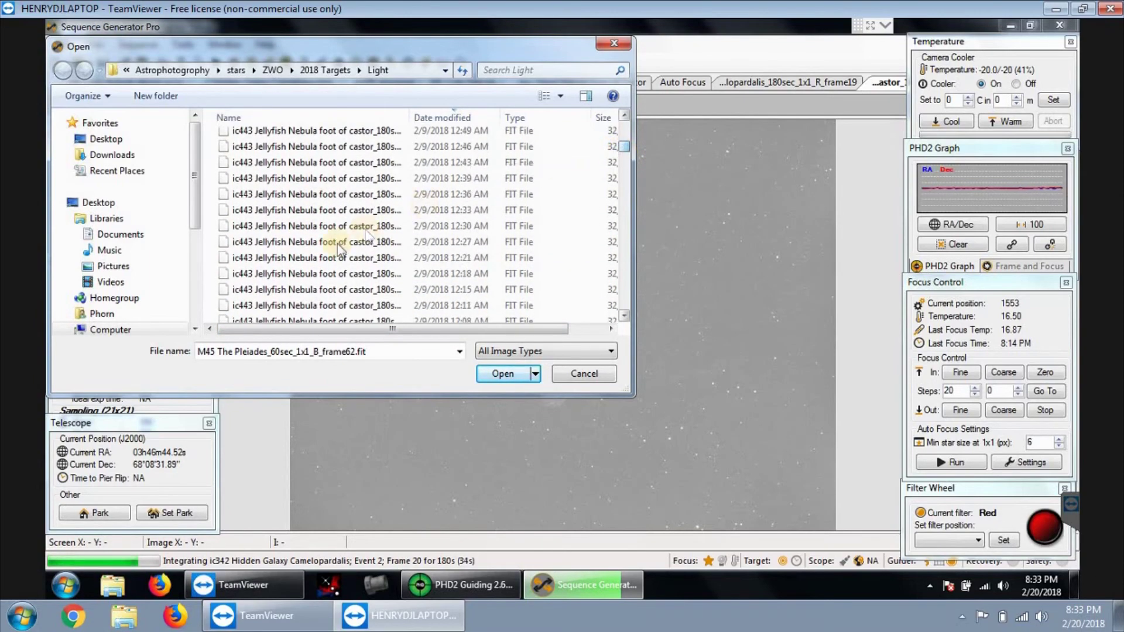
left_click(285, 272)
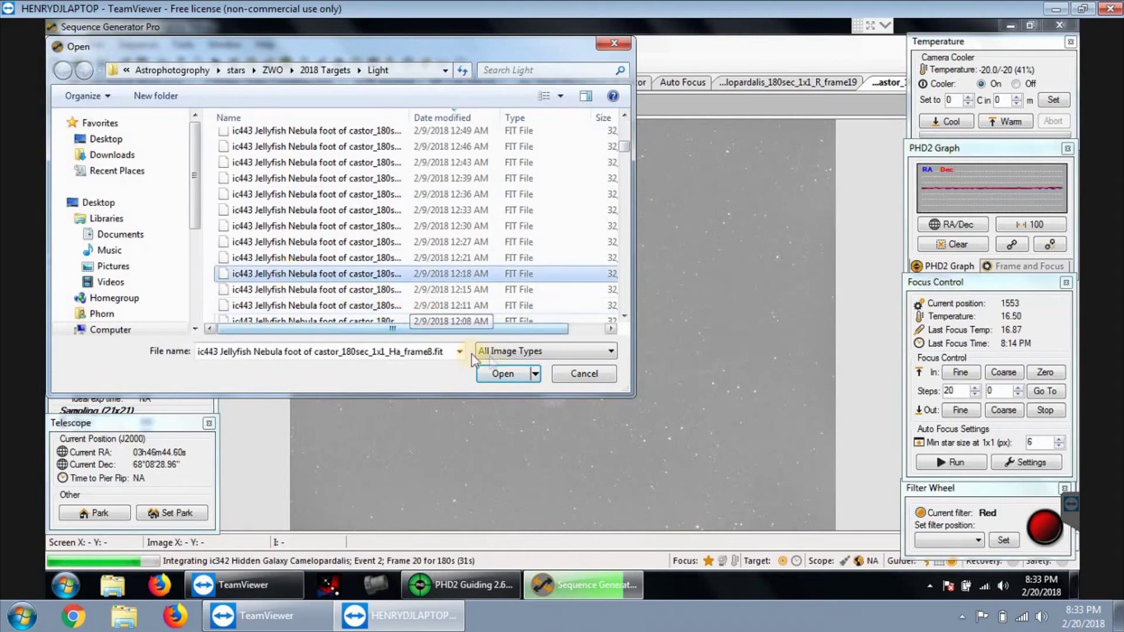
left_click(512, 384)
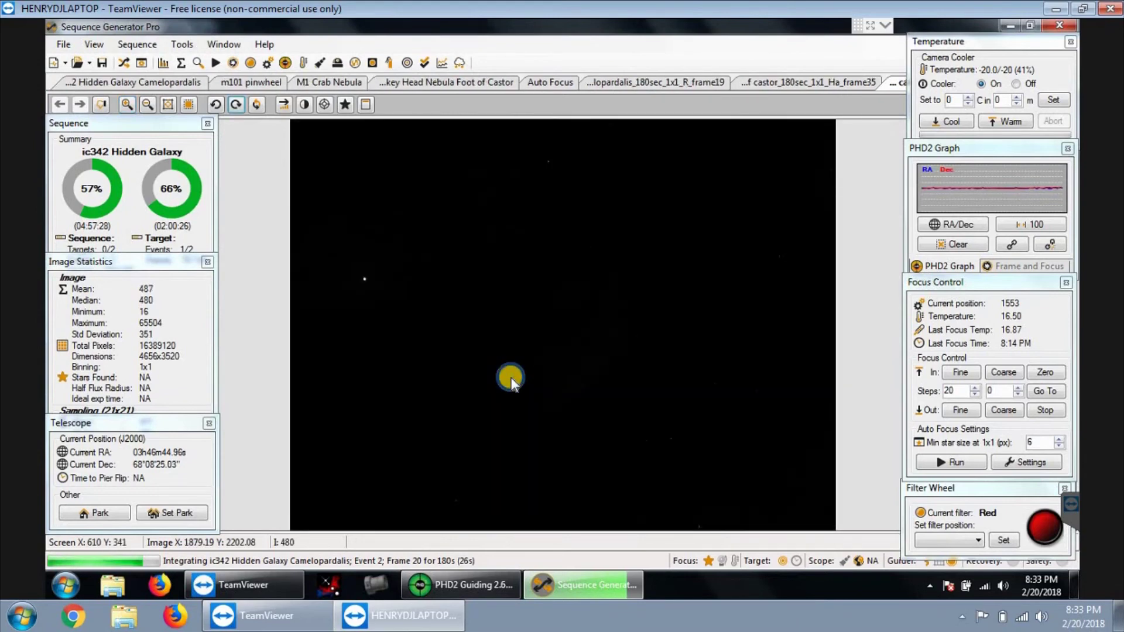
right_click(511, 377)
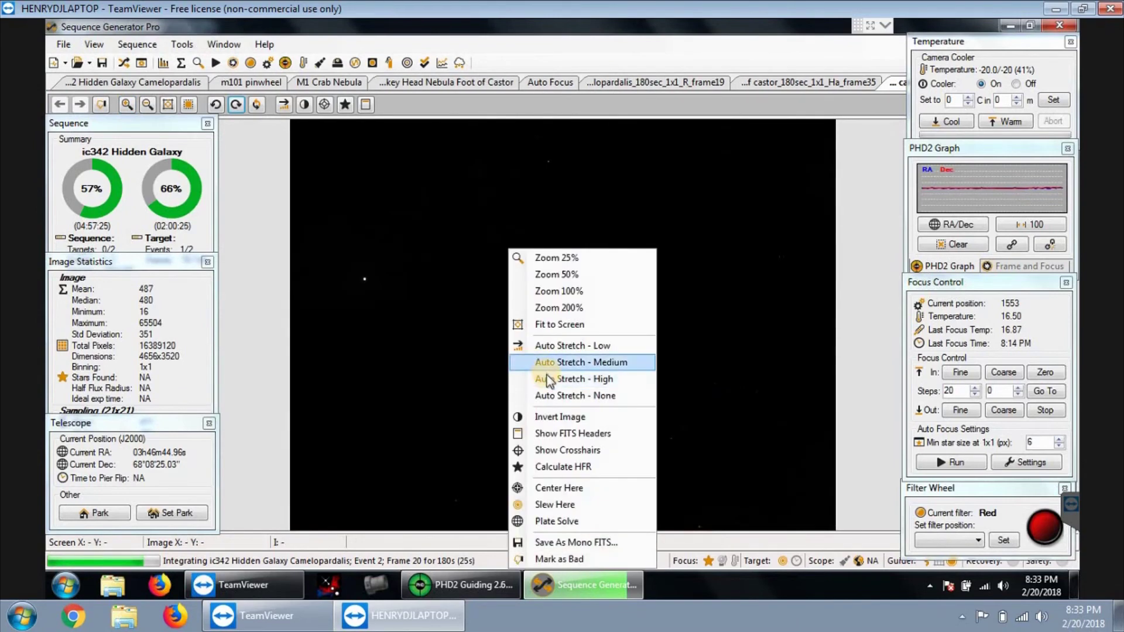
Step: Apply Auto Stretch - High to Ha frame 8, zoom in, and reopen the 2018 Targets sequence
left_click(547, 375)
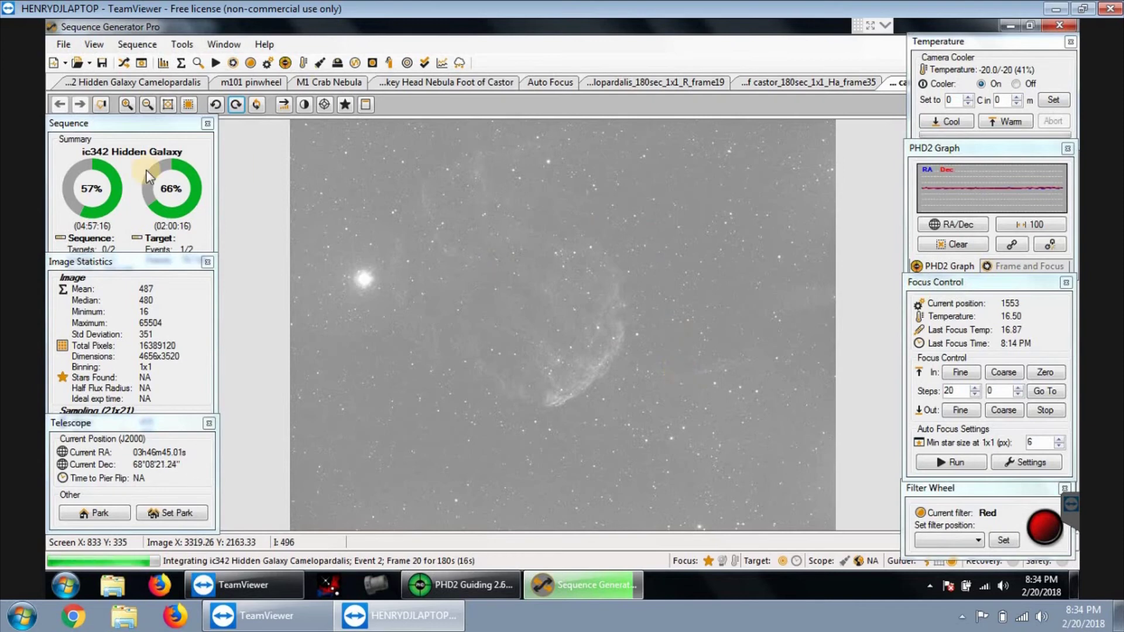
left_click(125, 106)
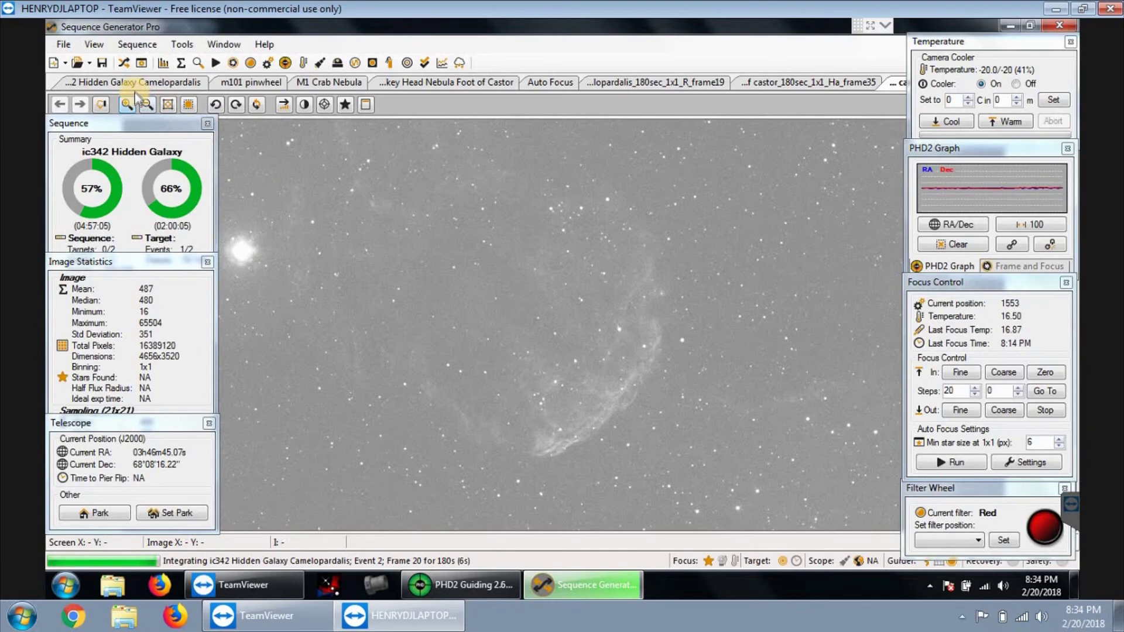
left_click(128, 65)
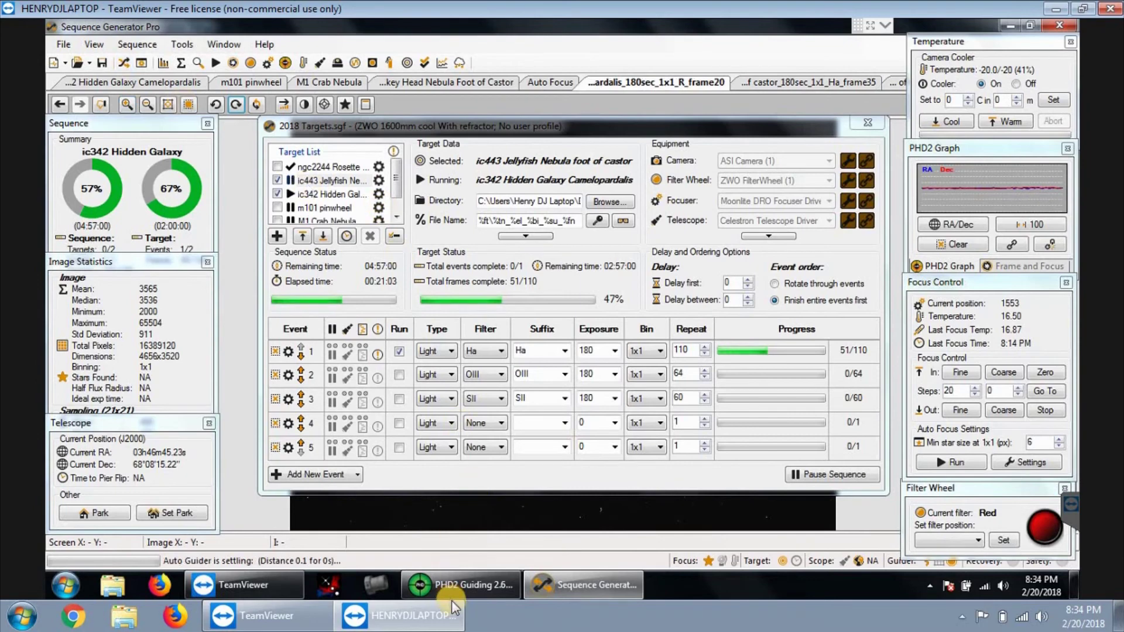
Step: Switch between PHD2 and Sequence Generator Pro, ending on PHD2's guide graph at about 0.85" RMS
left_click(452, 579)
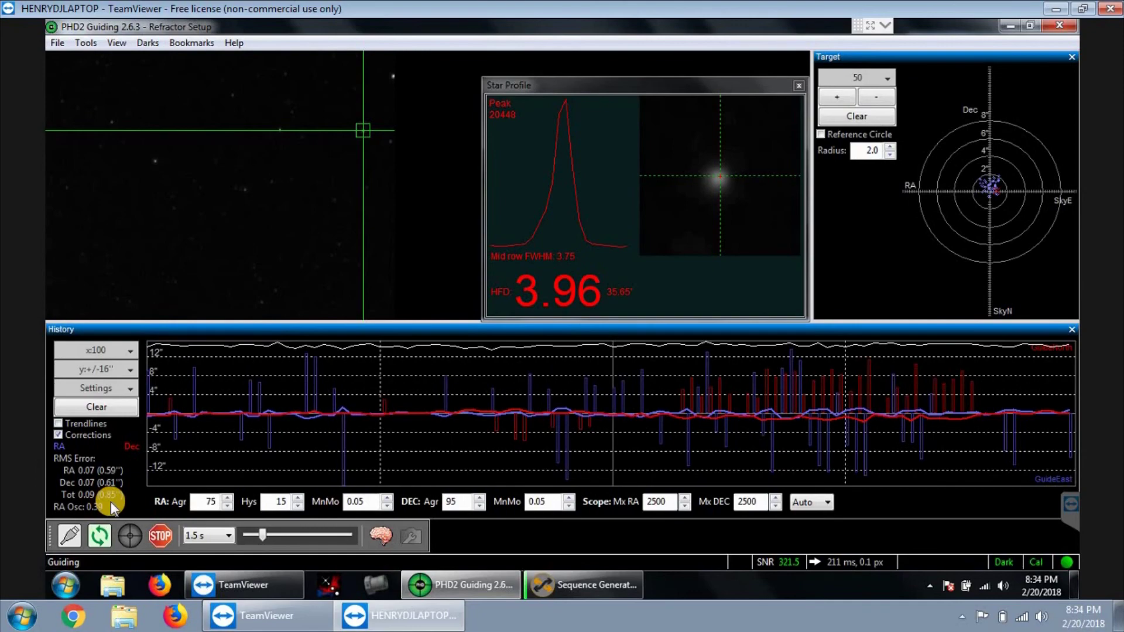
left_click(554, 586)
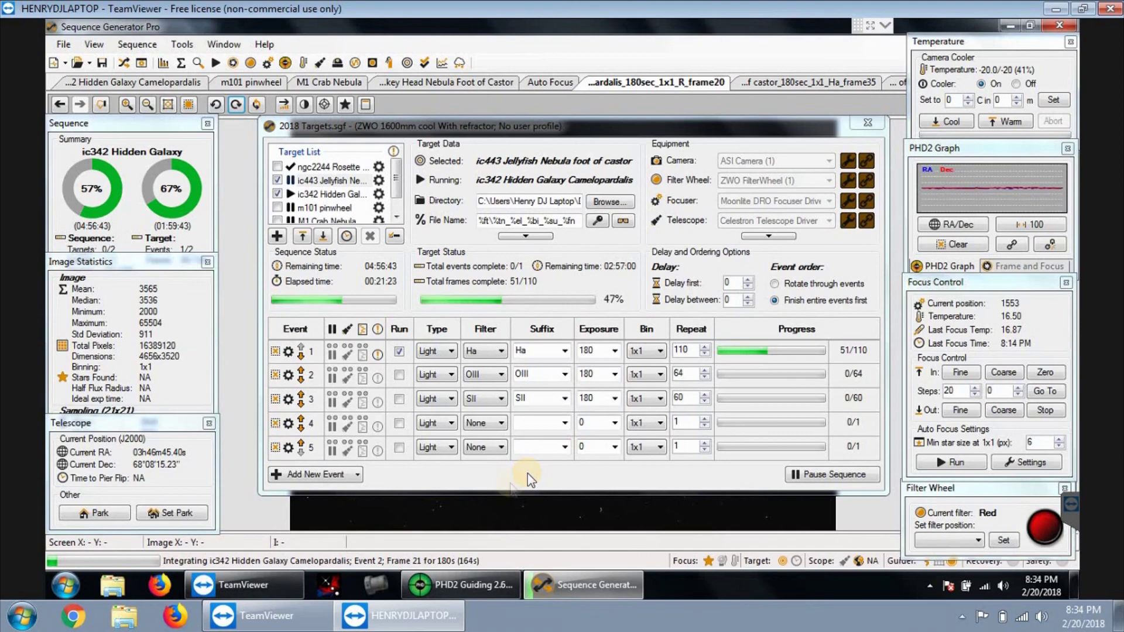
left_click(442, 589)
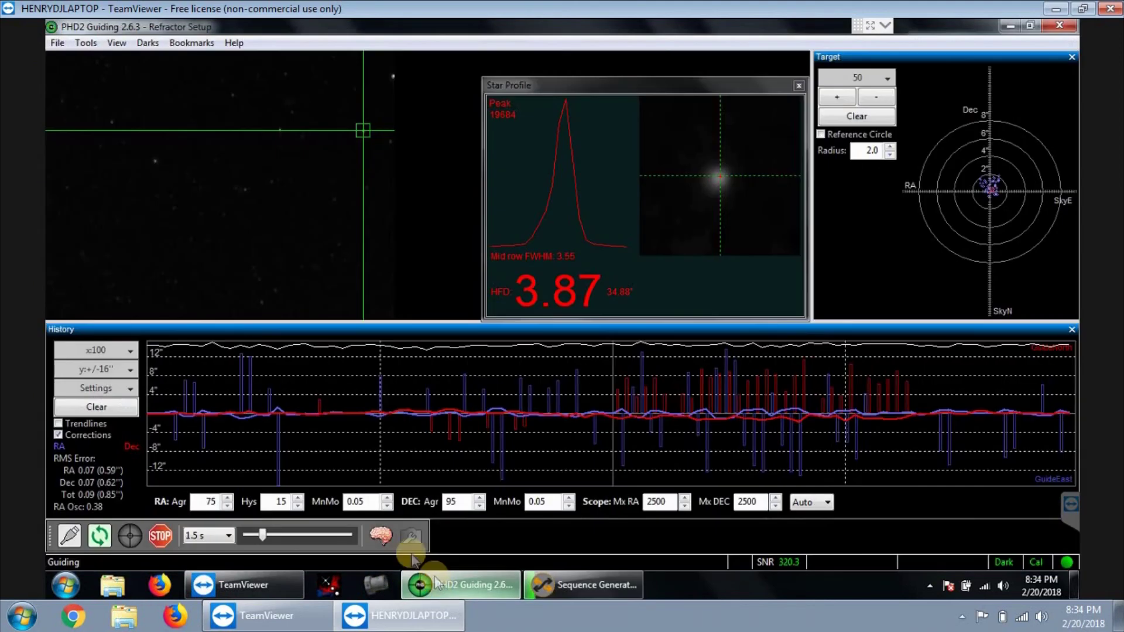